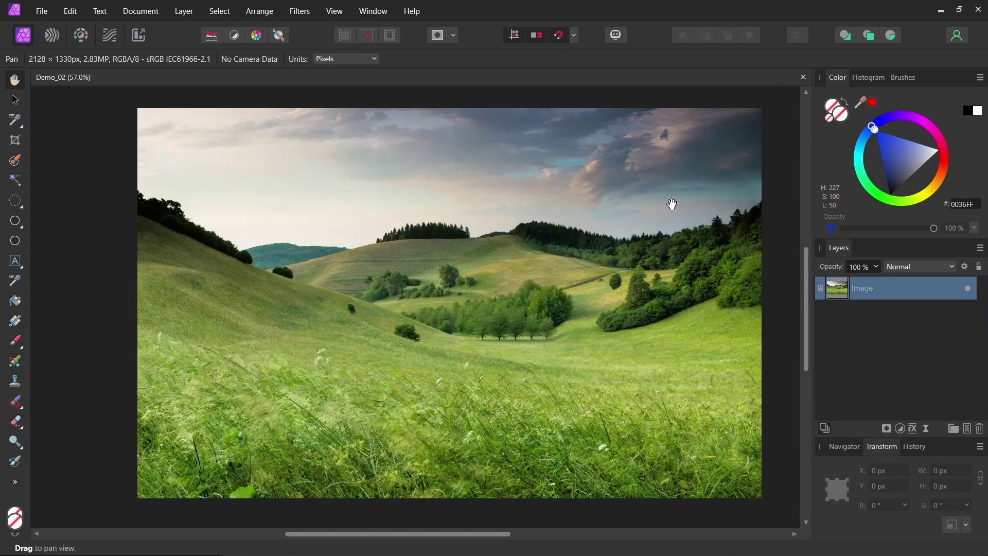
Step: Add a mask to the Image layer and invert it to solid black
left_click(886, 430)
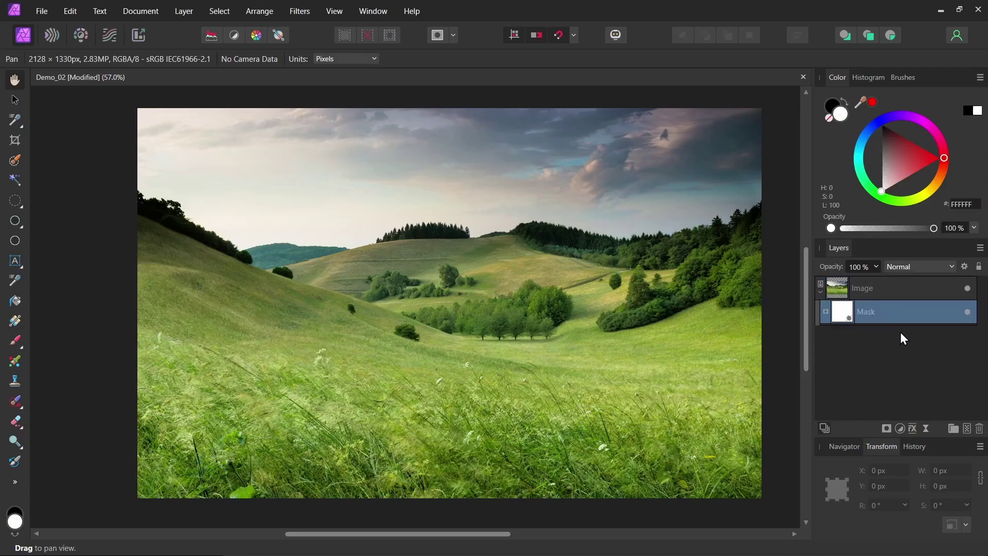
left_click(186, 15)
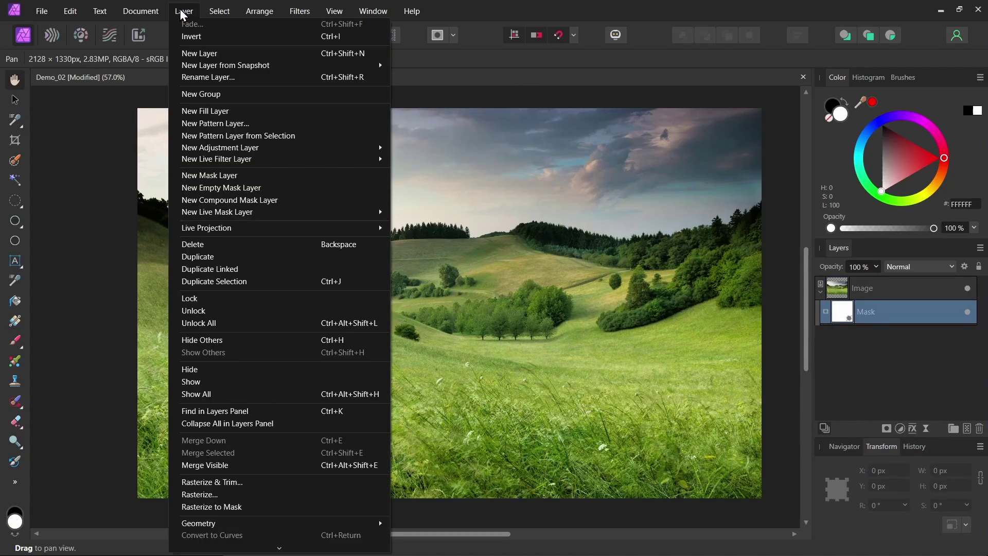
left_click(194, 36)
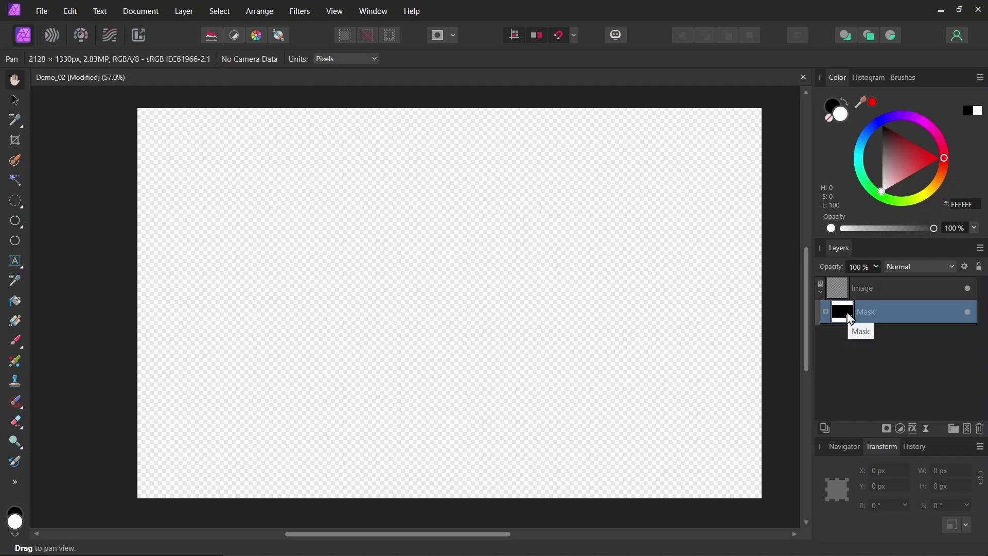
Step: Paint a hard-edged white circle with an 806 px brush near the middle of the mask and display the masked image
left_click(850, 318, "alt")
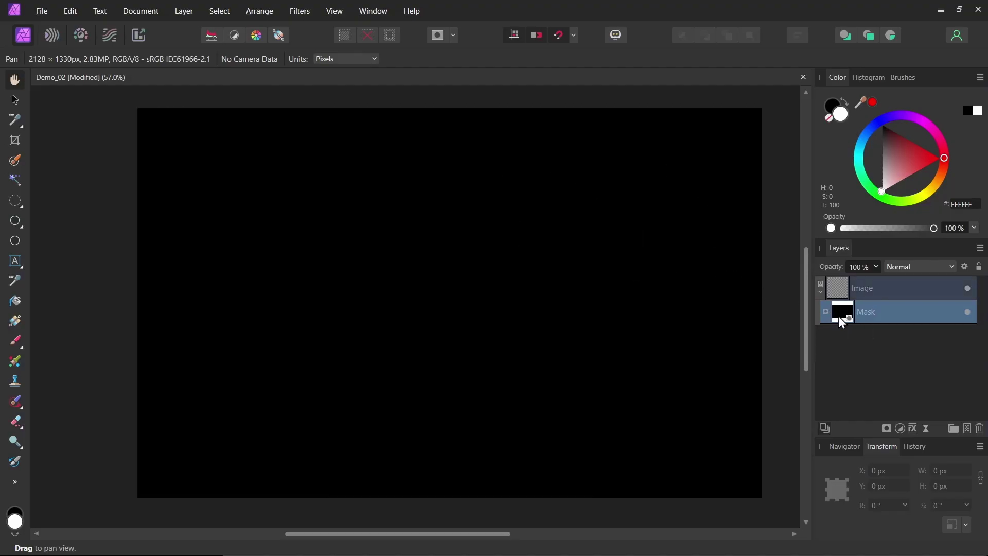
left_click(842, 291)
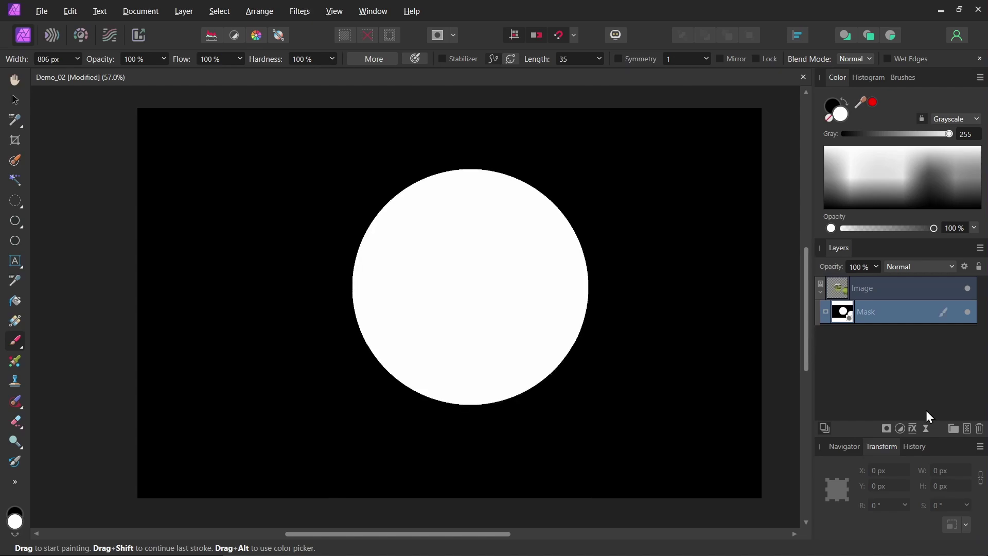
left_click(841, 290)
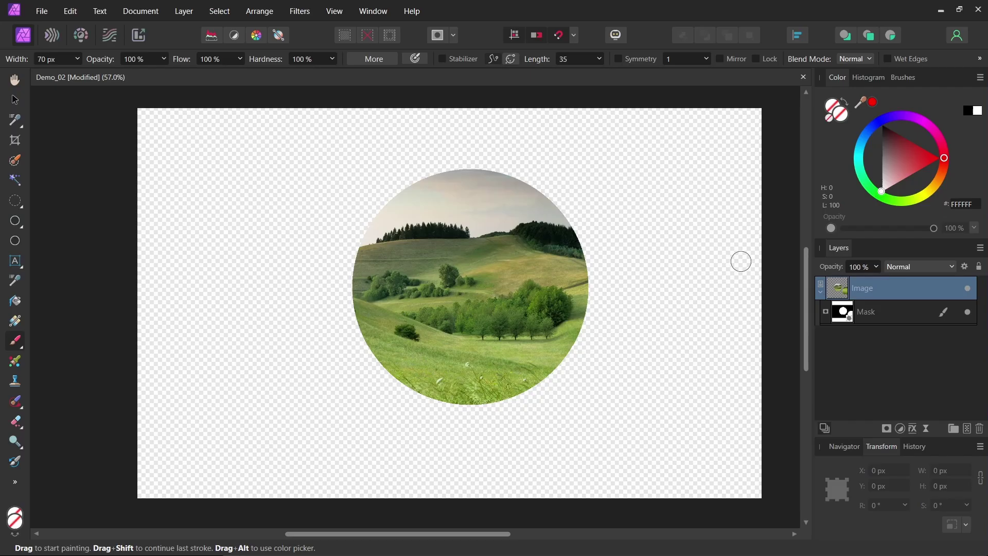
Step: Load the circular mask as a selection and paint inside it in blue on a new pixel layer
left_click(844, 311, "alt")
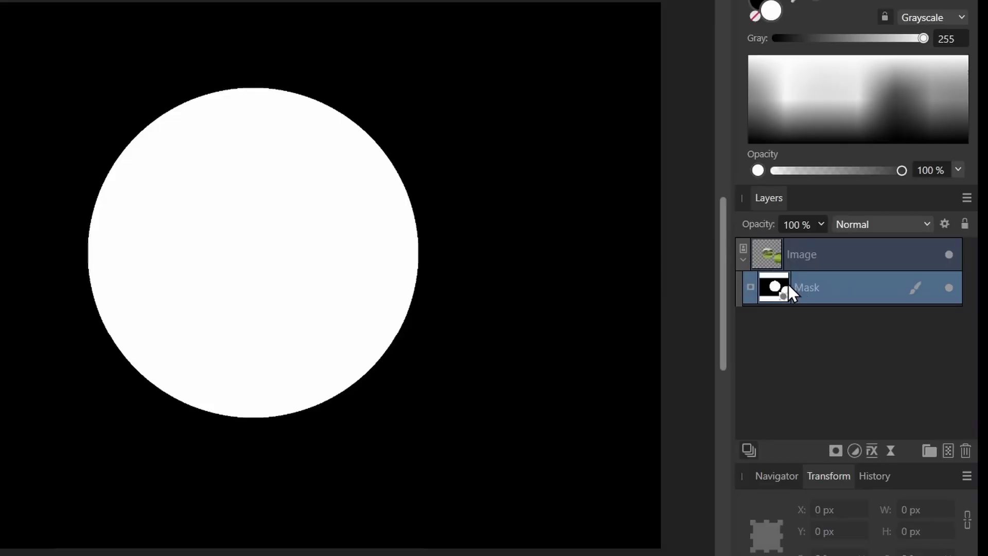
left_click(782, 282, "ctrl")
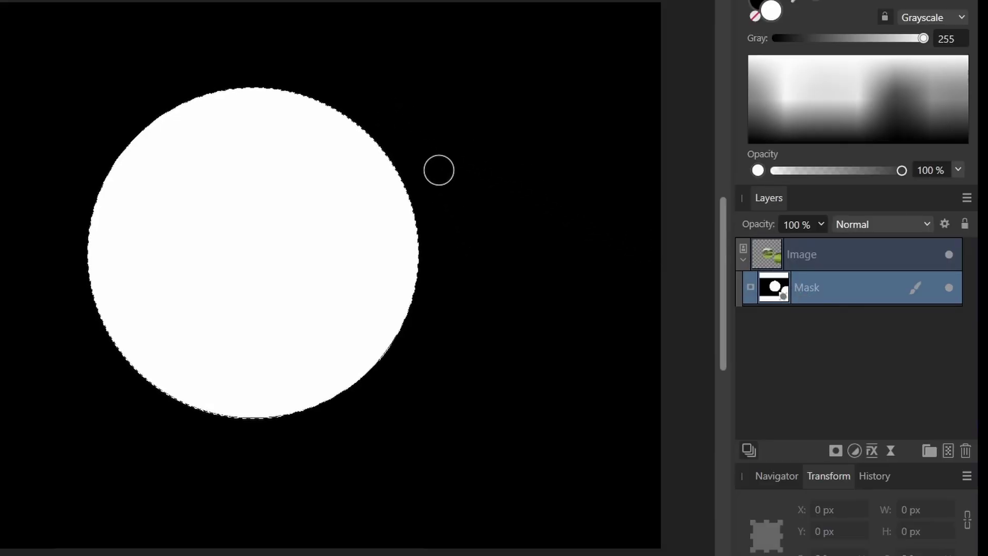
left_click(834, 256)
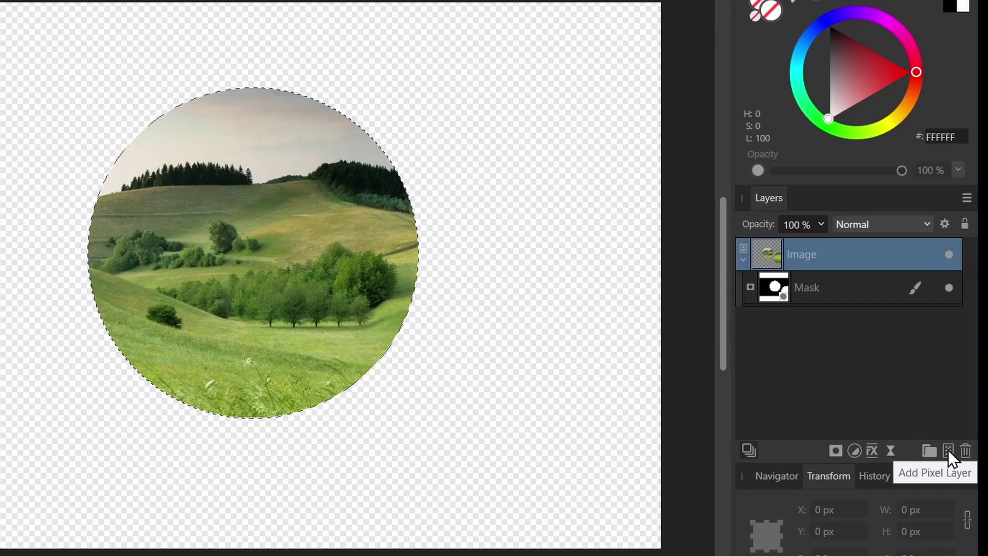
left_click(949, 450)
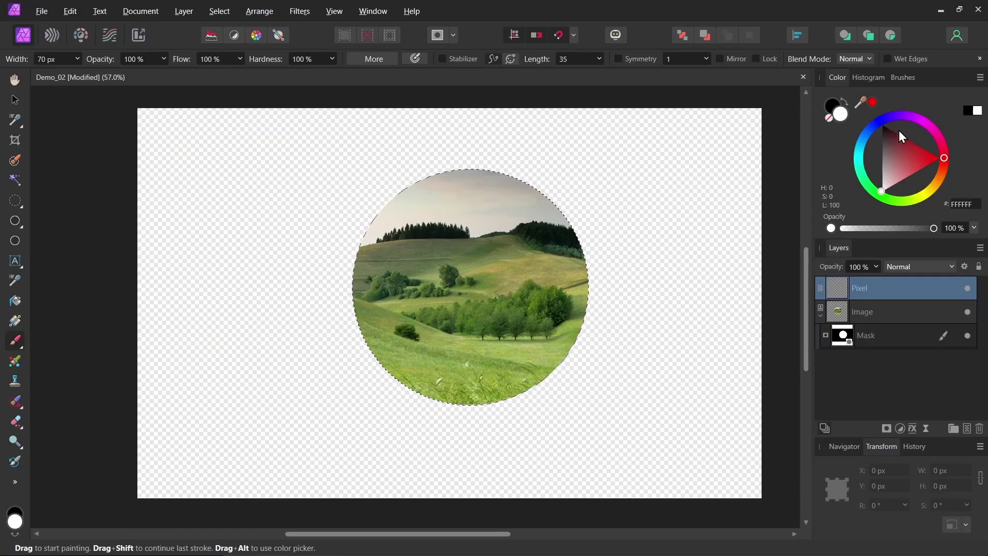
mouse_move(561, 234)
left_mouse_down()
mouse_move(443, 269)
mouse_move(452, 174)
mouse_move(396, 263)
mouse_move(429, 381)
mouse_move(523, 403)
left_mouse_up()
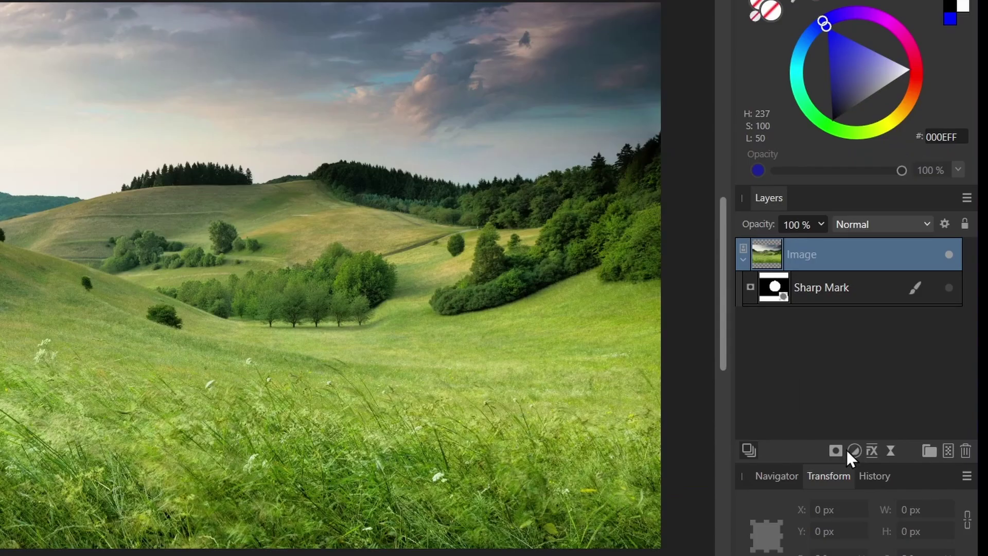
Step: Add a second mask named Soft Mask to the Image layer and invert it to solid black
left_click(835, 450)
double_click(820, 288)
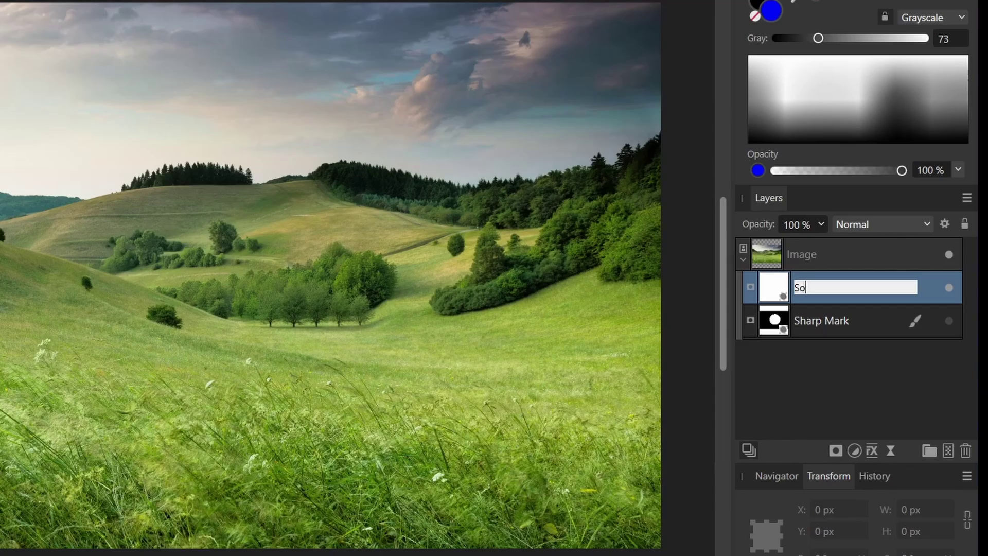
left_click(204, 13)
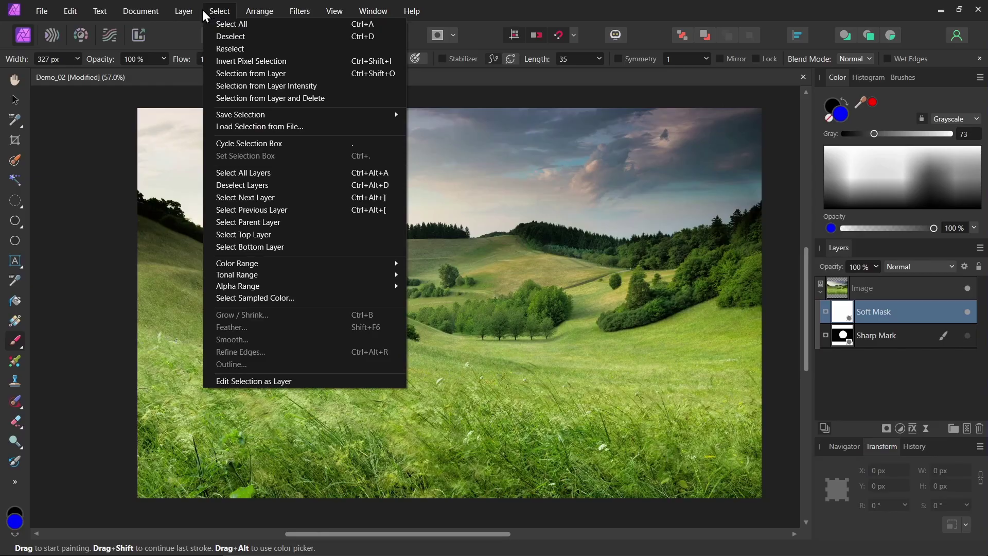
mouse_move(194, 12)
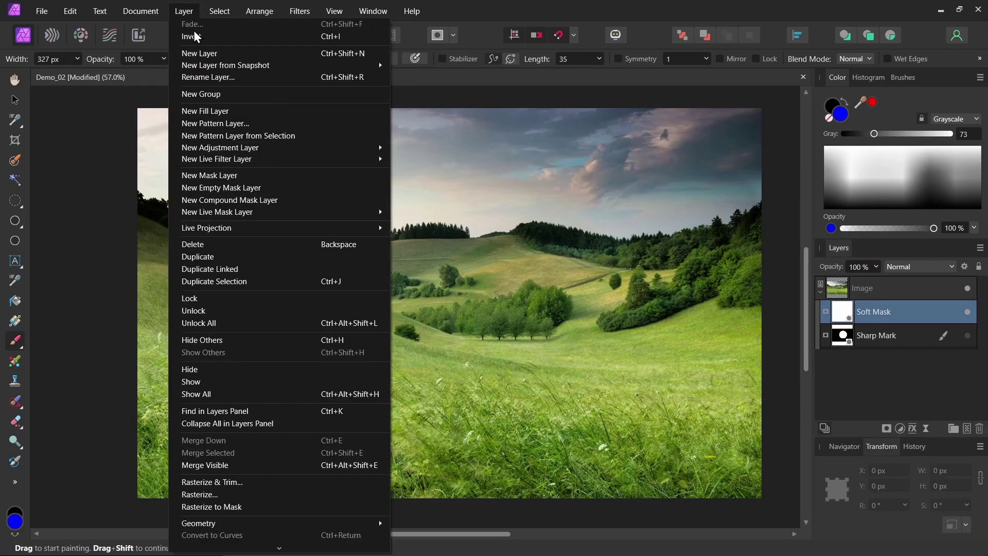
left_click(194, 39)
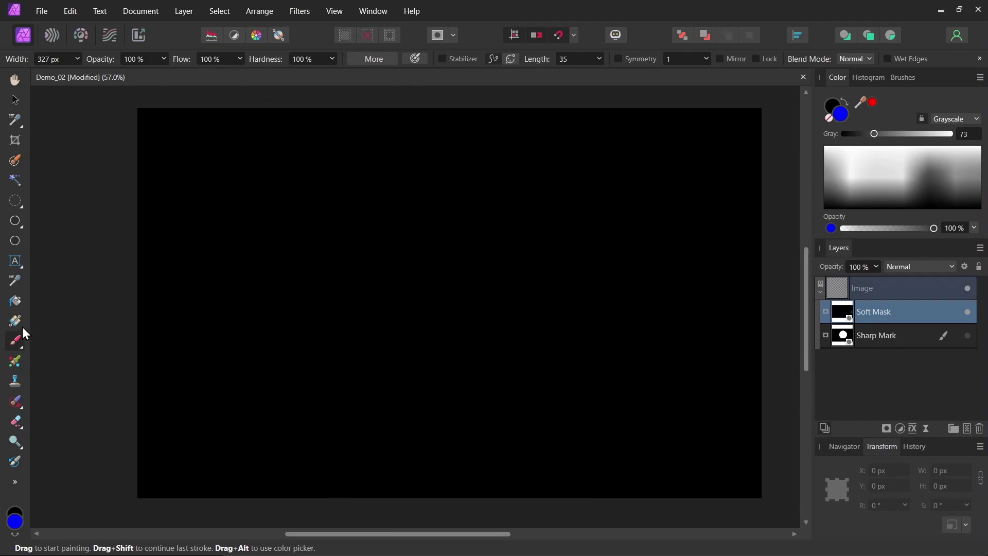
Step: Fill the Soft Mask with a radial white-to-black gradient spreading from near the centre of the image
left_click(18, 320)
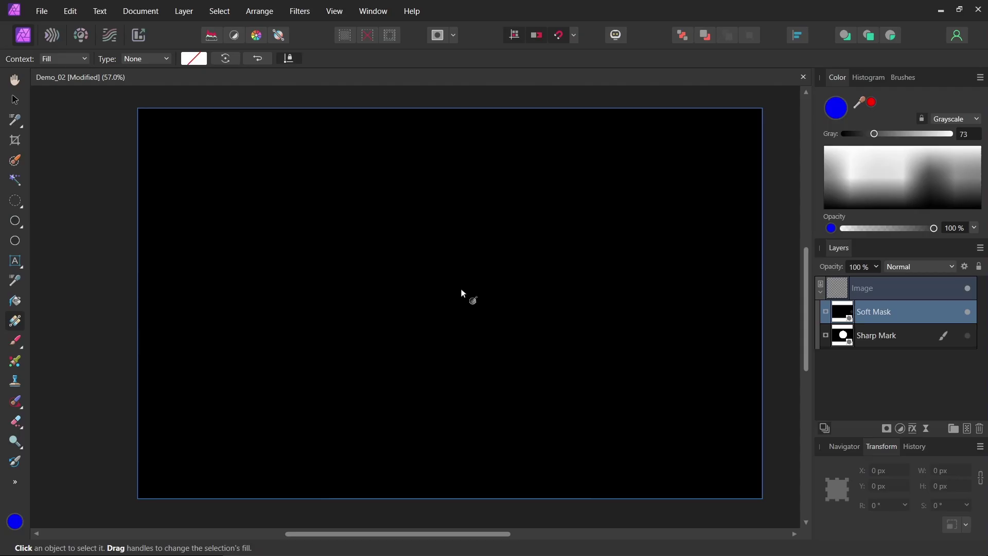
left_click_drag(460, 287, 578, 419)
left_click(149, 59)
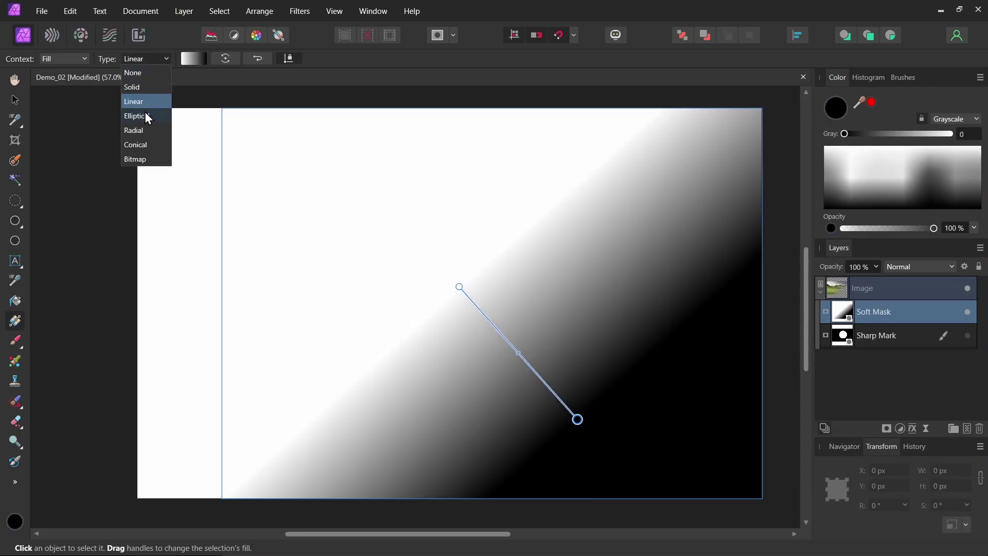
left_click(143, 129)
key("v")
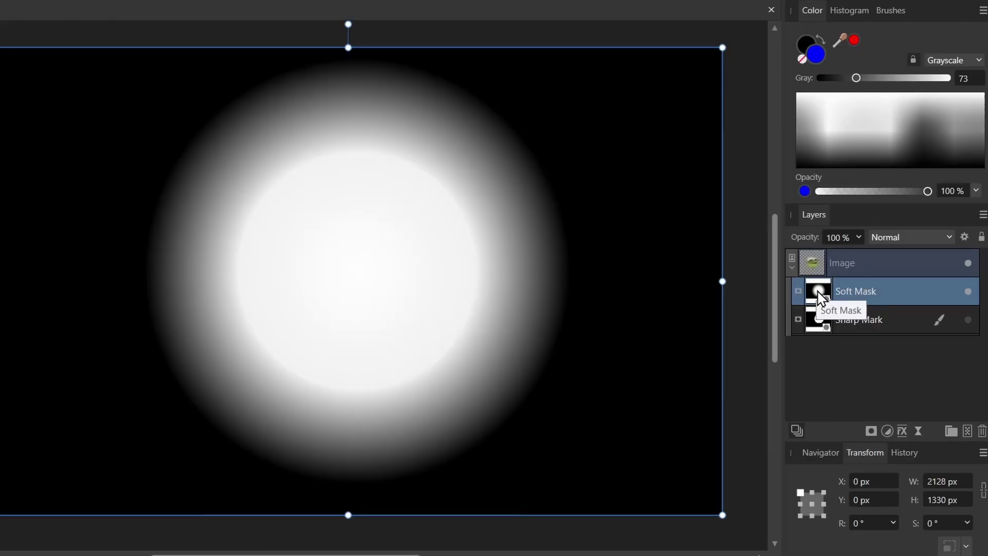
Step: Load the Soft Mask as a selection, hide the mask, and paint through the selection on a new pixel layer
left_click(820, 292, "ctrl")
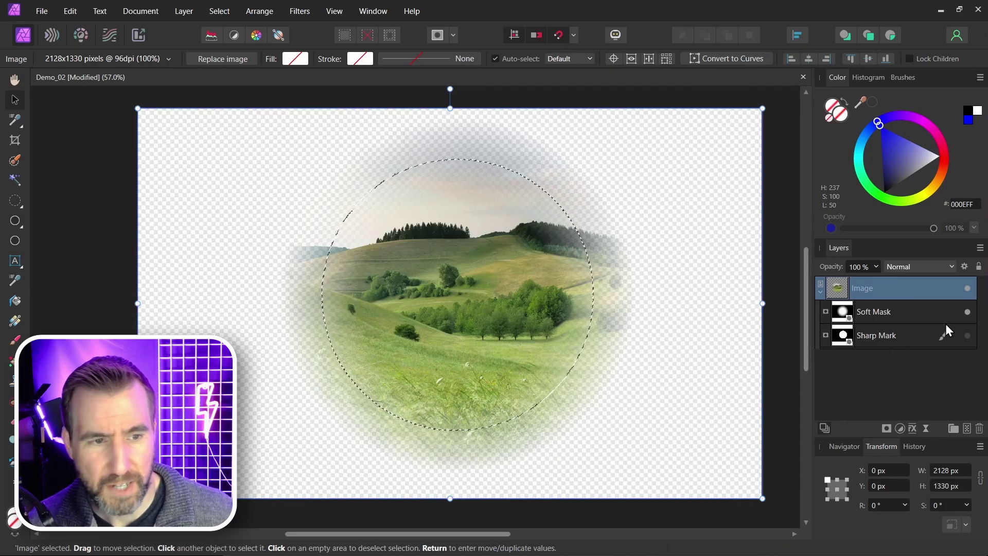
left_click(967, 312)
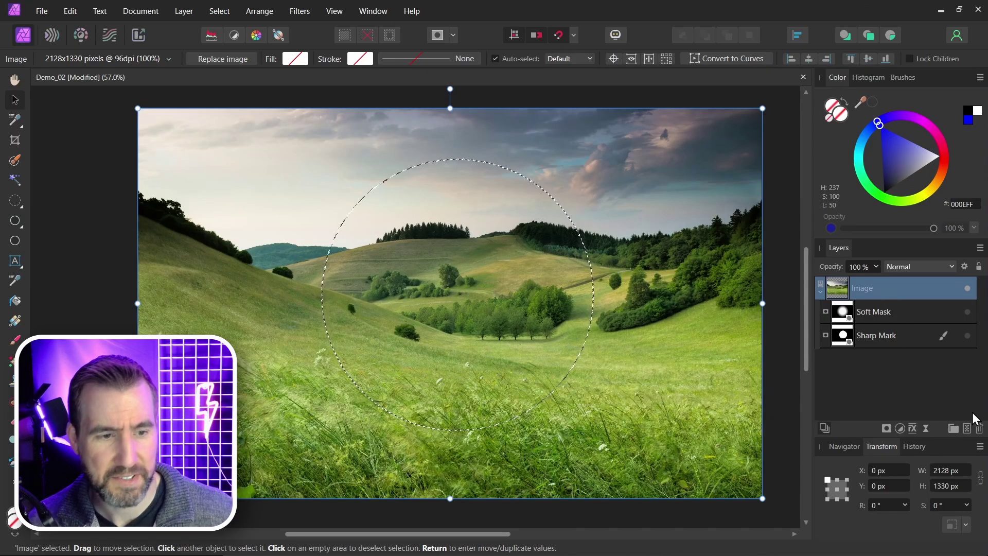
left_click(967, 428)
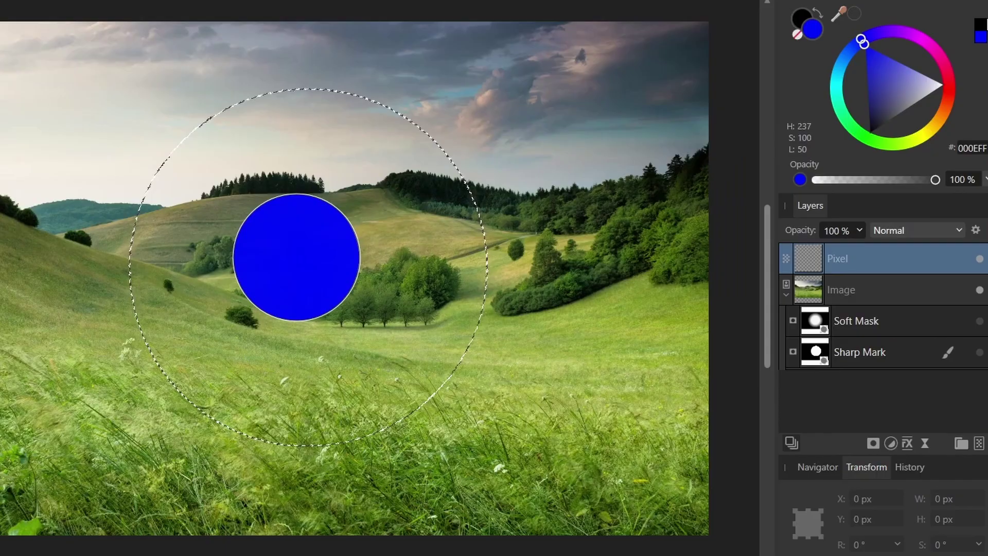
mouse_move(297, 257)
left_mouse_down()
mouse_move(599, 264)
mouse_move(520, 215)
mouse_move(419, 202)
mouse_move(309, 219)
mouse_move(498, 187)
mouse_move(470, 167)
mouse_move(312, 266)
mouse_move(322, 299)
mouse_move(86, 301)
mouse_move(288, 323)
mouse_move(145, 350)
mouse_move(358, 372)
mouse_move(267, 438)
mouse_move(509, 304)
mouse_move(403, 293)
left_mouse_up()
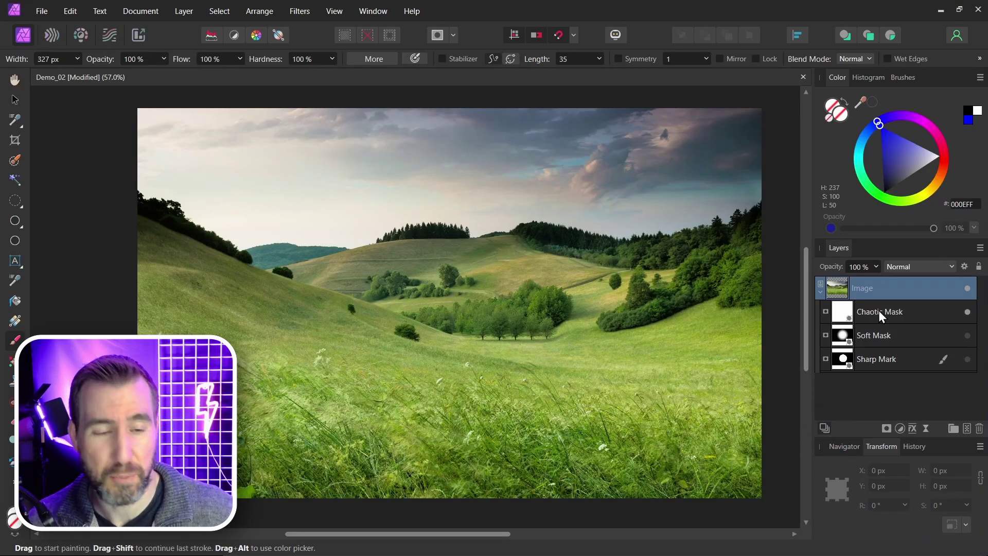
Step: Paint overlapping soft strokes in various gray shades on the Chaotic Mask with a 396 px brush at 25% hardness
left_click(849, 313)
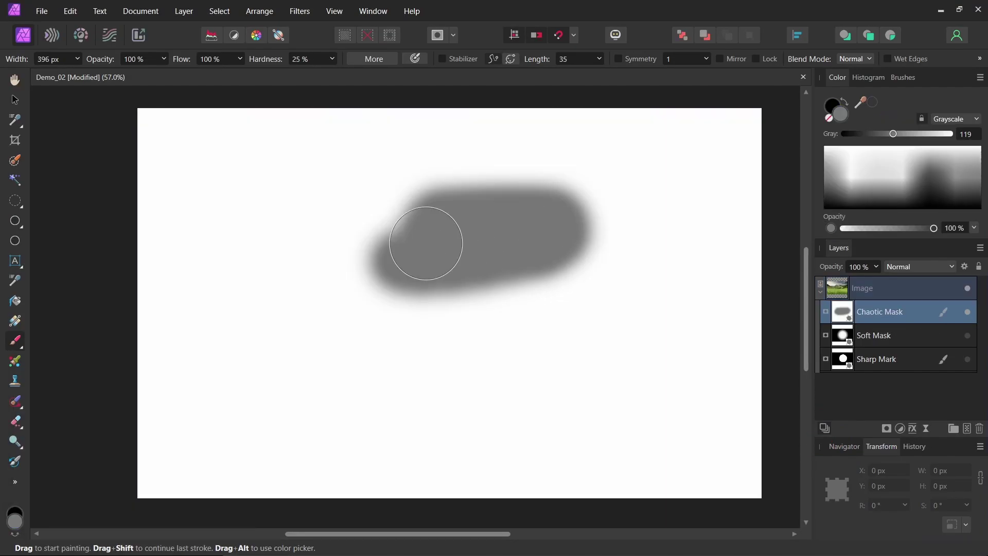
mouse_move(425, 242)
left_mouse_down()
mouse_move(492, 197)
mouse_move(497, 238)
mouse_move(375, 286)
left_mouse_up()
mouse_move(442, 299)
left_mouse_down()
mouse_move(506, 272)
mouse_move(494, 369)
left_mouse_up()
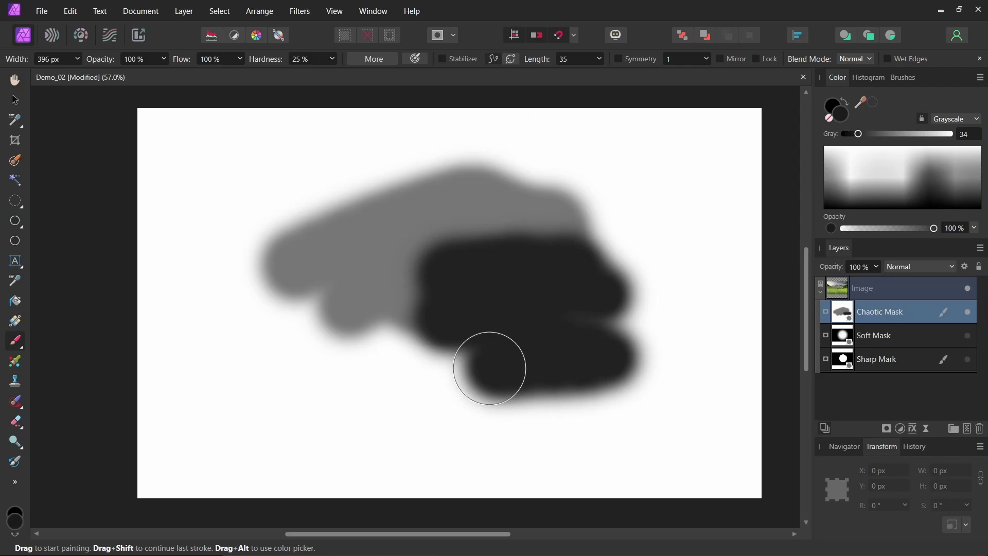
left_click(839, 171)
left_click_drag(730, 198, 510, 288)
left_click(868, 196)
mouse_move(378, 363)
left_mouse_down()
mouse_move(244, 242)
mouse_move(272, 225)
left_mouse_up()
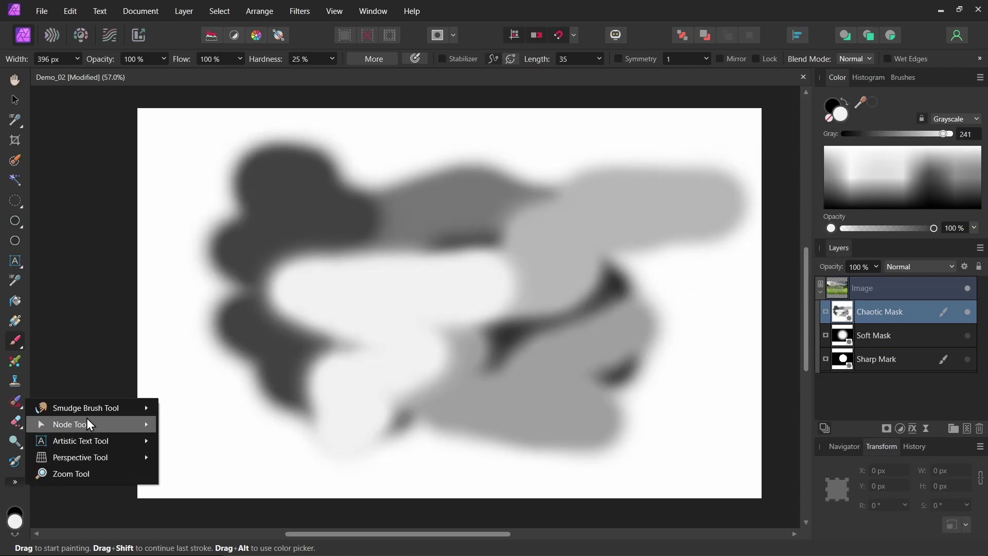
Step: Blend the gray strokes on the Chaotic Mask into irregular streaks with the Smudge Brush Tool
mouse_move(94, 409)
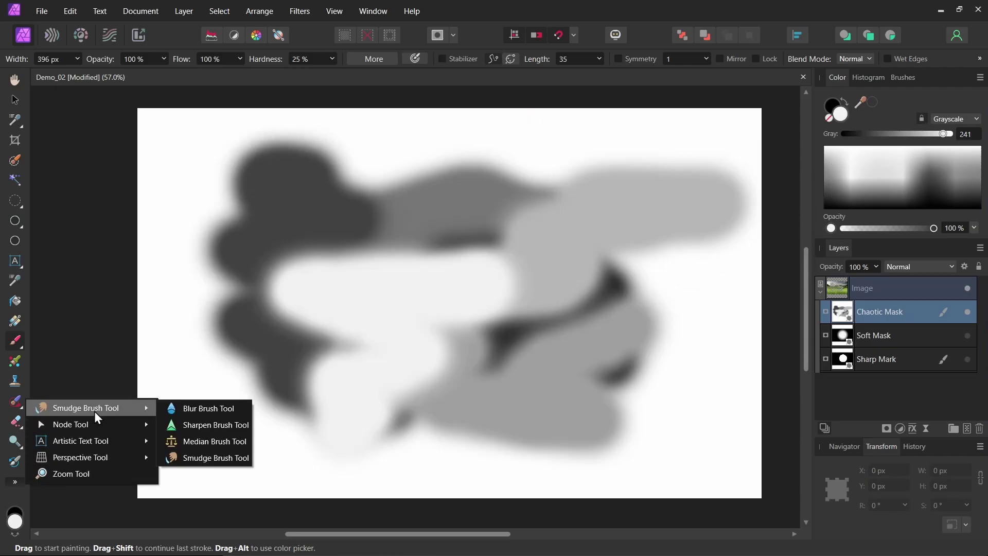
left_click(209, 459)
mouse_move(388, 181)
left_mouse_down()
mouse_move(370, 329)
mouse_move(461, 342)
mouse_move(598, 163)
left_mouse_up()
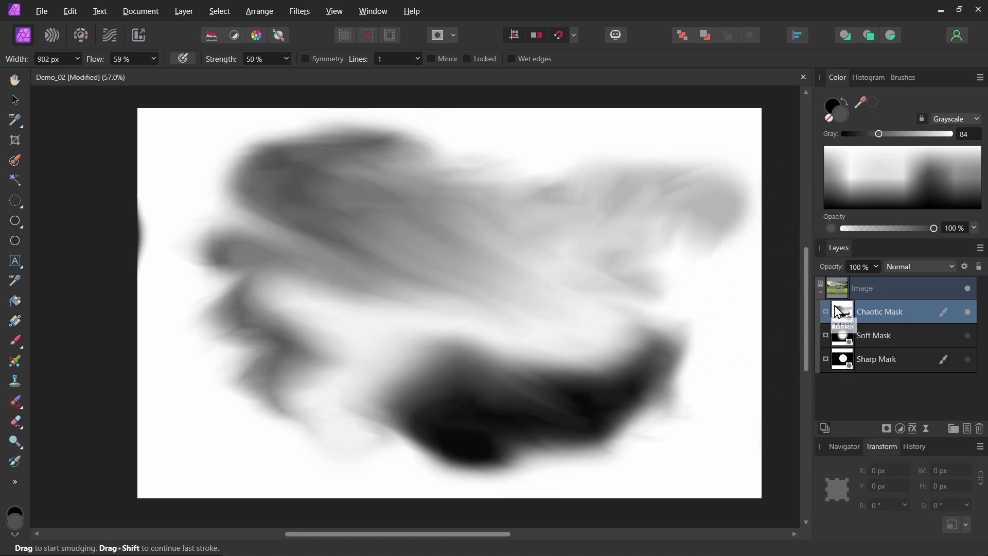
Step: Load the Chaotic Mask as a selection, hide the mask, and paint through the selection on a new pixel layer
left_click(847, 315, "ctrl")
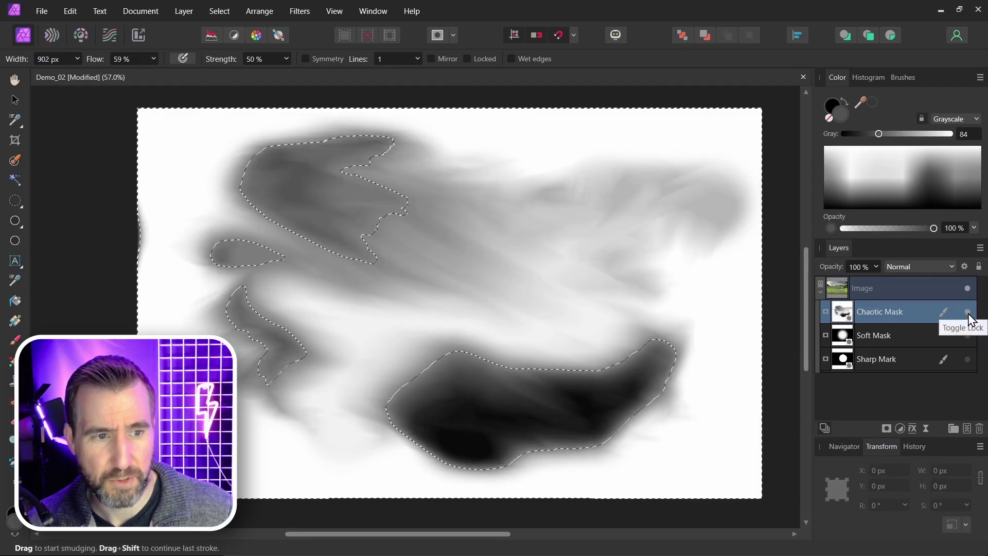
left_click(967, 312)
left_click(967, 428)
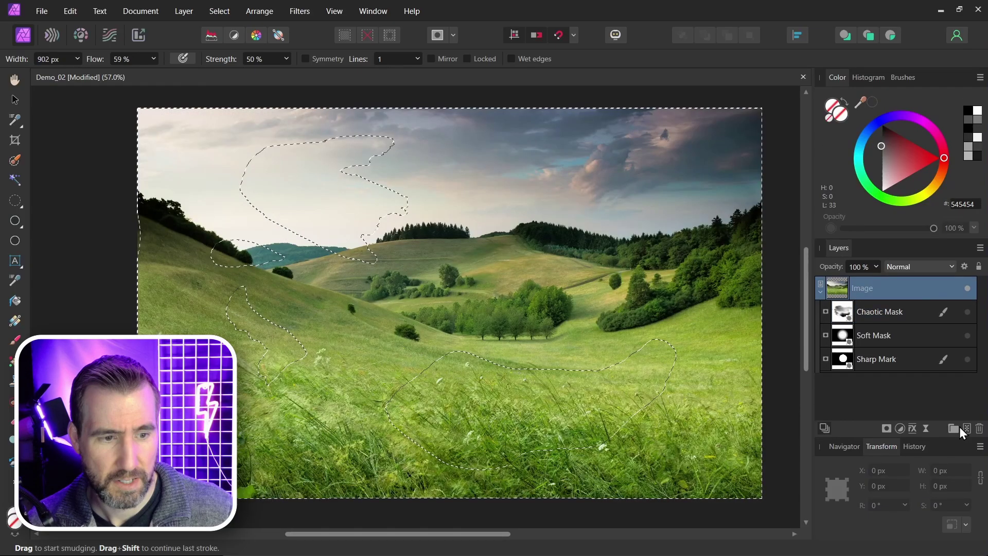
mouse_move(357, 288)
left_mouse_down()
mouse_move(422, 132)
mouse_move(310, 199)
left_mouse_up()
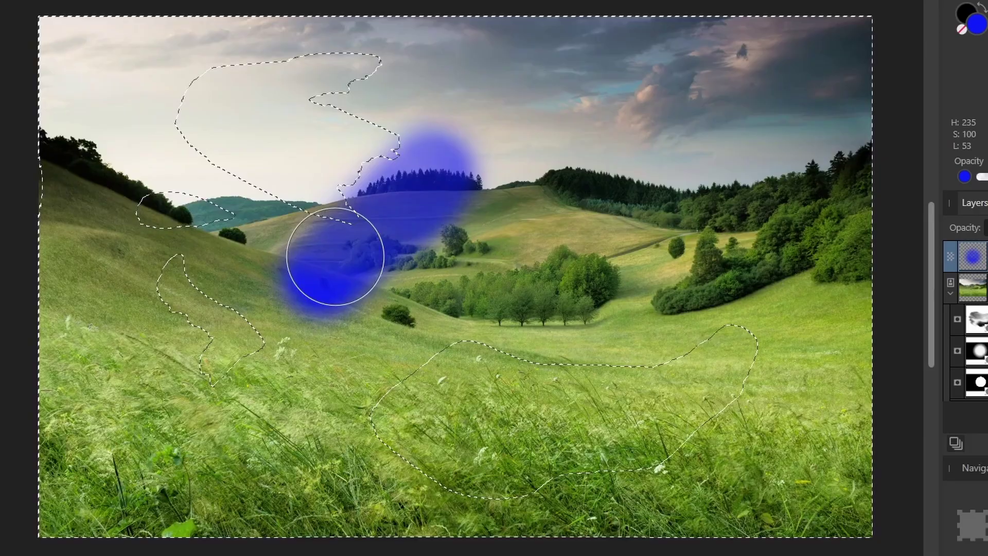
mouse_move(269, 136)
left_mouse_down()
mouse_move(273, 209)
mouse_move(243, 312)
mouse_move(277, 361)
mouse_move(376, 322)
mouse_move(341, 224)
mouse_move(570, 231)
mouse_move(619, 211)
left_mouse_up()
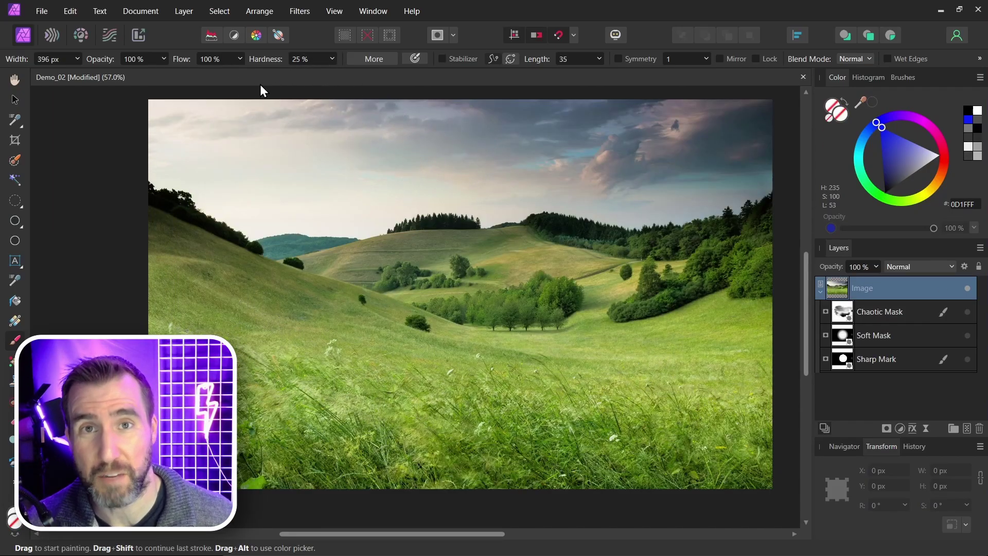
Step: Make a rectangular selection over the sky and distant hills and paint blue inside it on a pixel layer
left_click(18, 200)
left_click(52, 201)
mouse_move(248, 149)
left_mouse_down()
mouse_move(499, 235)
mouse_move(570, 284)
left_mouse_up()
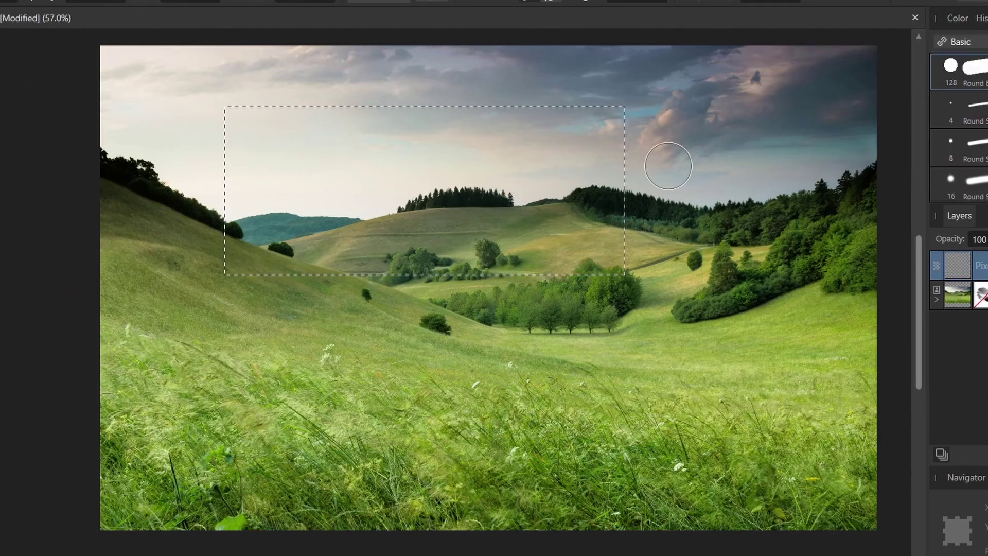
left_click(244, 158)
mouse_move(219, 119)
left_mouse_down()
mouse_move(316, 59)
mouse_move(222, 156)
mouse_move(252, 173)
mouse_move(397, 63)
mouse_move(402, 106)
left_mouse_up()
left_click_drag(402, 107, 379, 171)
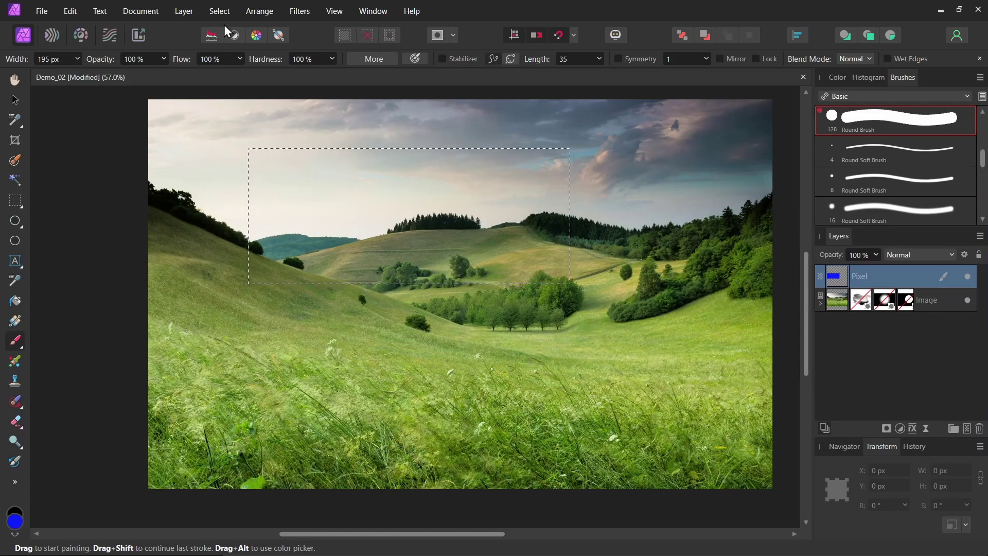
Step: Create a mask layer on the Pixel layer from the rectangular selection and view the mask on its own
left_click(187, 14)
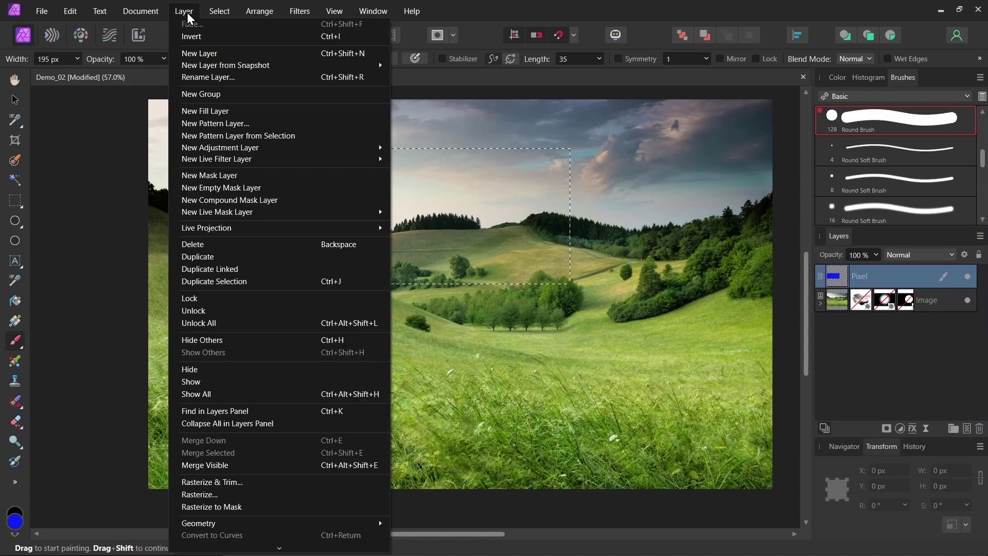
left_click(242, 175)
left_click(842, 300, "alt")
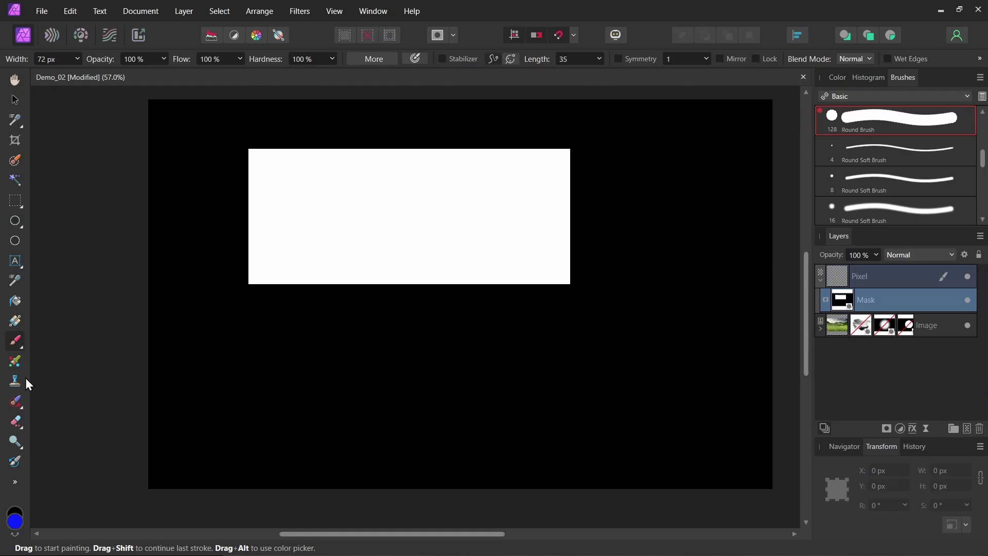
Step: Smudge the right edge of the mask's white rectangle outward with the Smudge Brush Tool
right_click(16, 407)
left_click(203, 456)
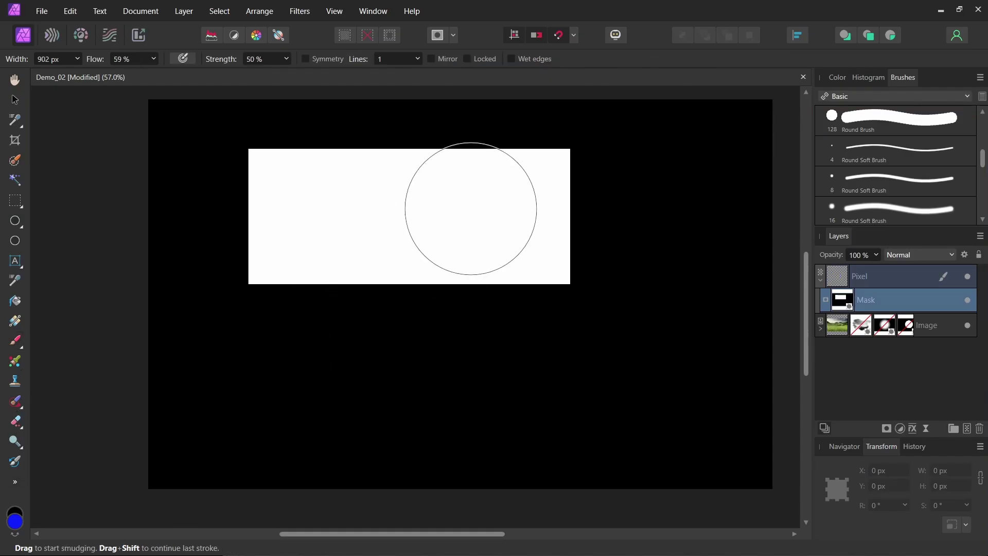
mouse_move(470, 222)
left_mouse_down()
mouse_move(519, 211)
mouse_move(581, 174)
mouse_move(568, 163)
mouse_move(526, 187)
mouse_move(479, 160)
mouse_move(578, 202)
mouse_move(569, 249)
left_mouse_up()
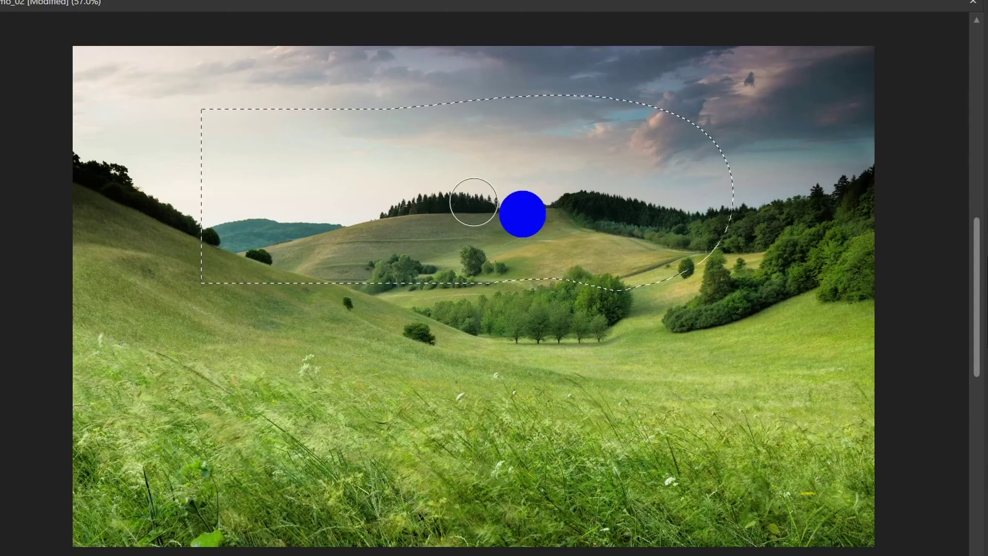
Step: Paint blue through the selection made from the smudged mask, covering its soft right edge and its sharp top-left edge
mouse_move(478, 152)
left_mouse_down()
mouse_move(618, 103)
mouse_move(607, 221)
mouse_move(632, 275)
left_mouse_up()
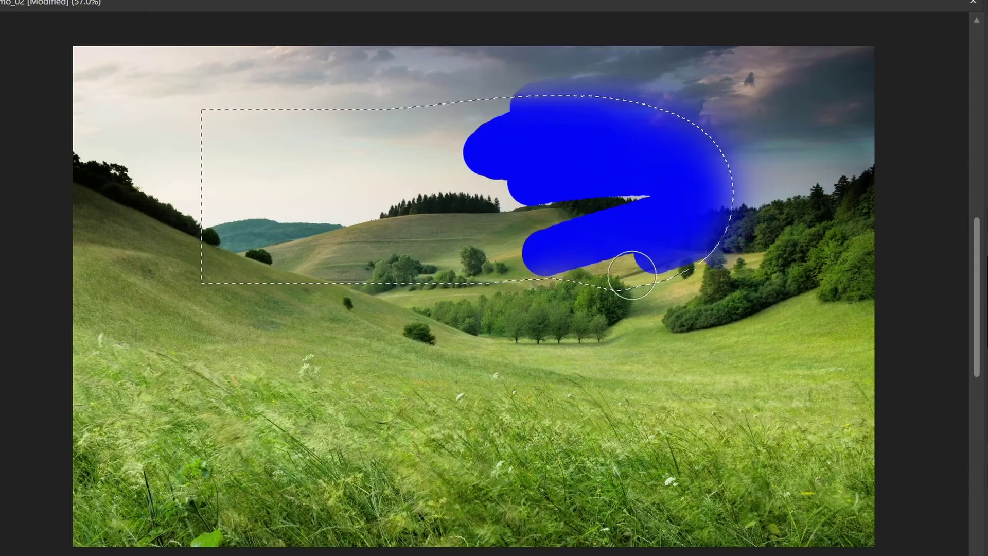
mouse_move(502, 221)
left_mouse_down()
mouse_move(545, 146)
mouse_move(341, 87)
left_mouse_up()
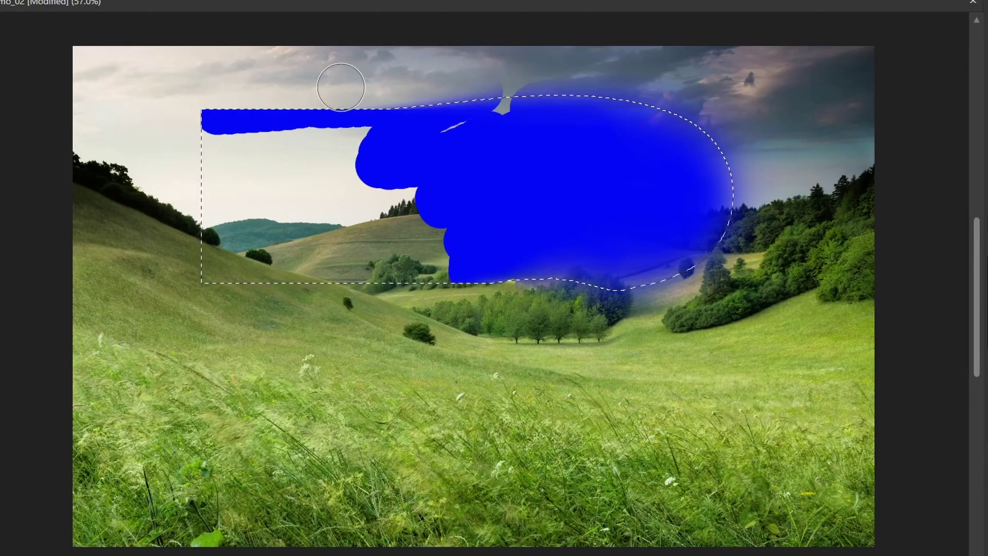
mouse_move(418, 112)
left_mouse_down()
mouse_move(149, 218)
mouse_move(199, 225)
mouse_move(143, 250)
mouse_move(298, 239)
mouse_move(453, 256)
left_mouse_up()
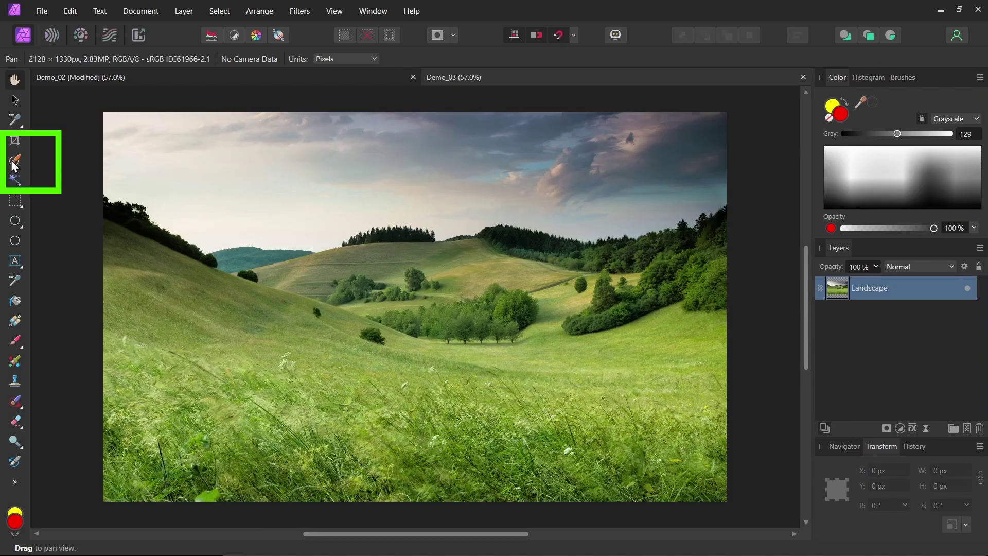
Step: In Demo_03, select the trees on the right hillside with the Selection Brush Tool and refine the edges, outputting to Selection
scroll(679, 241, "up", 5)
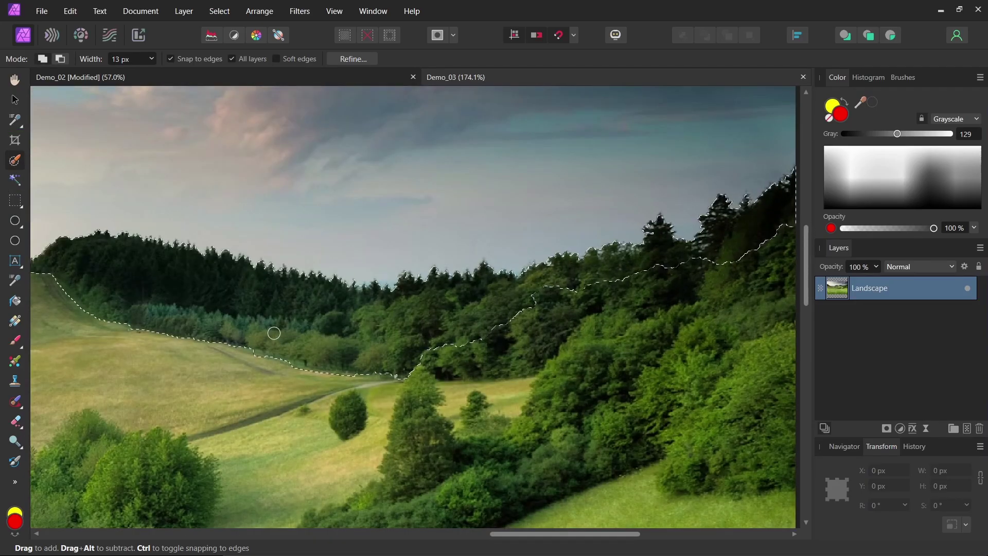
scroll(709, 285, "down", 2)
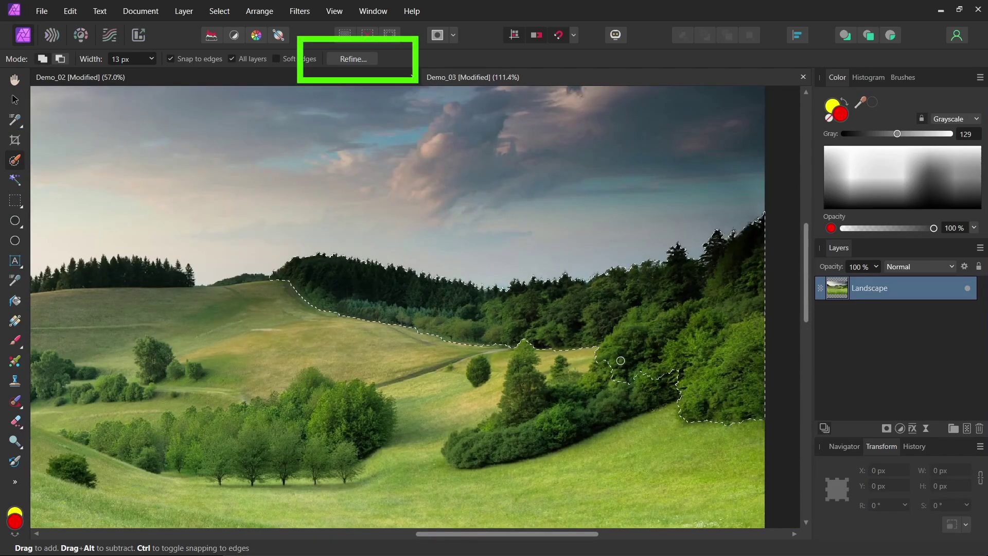
left_click(353, 58)
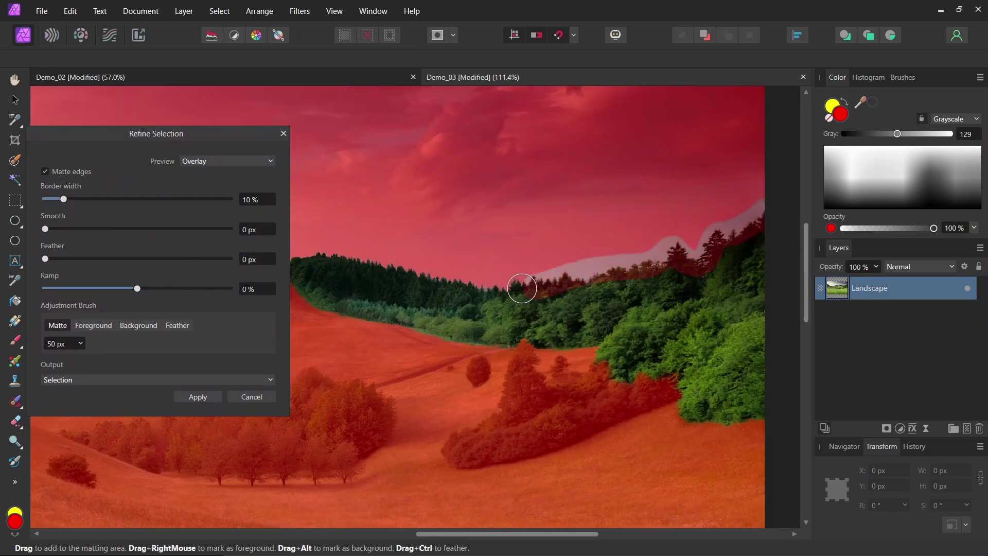
left_click(197, 397)
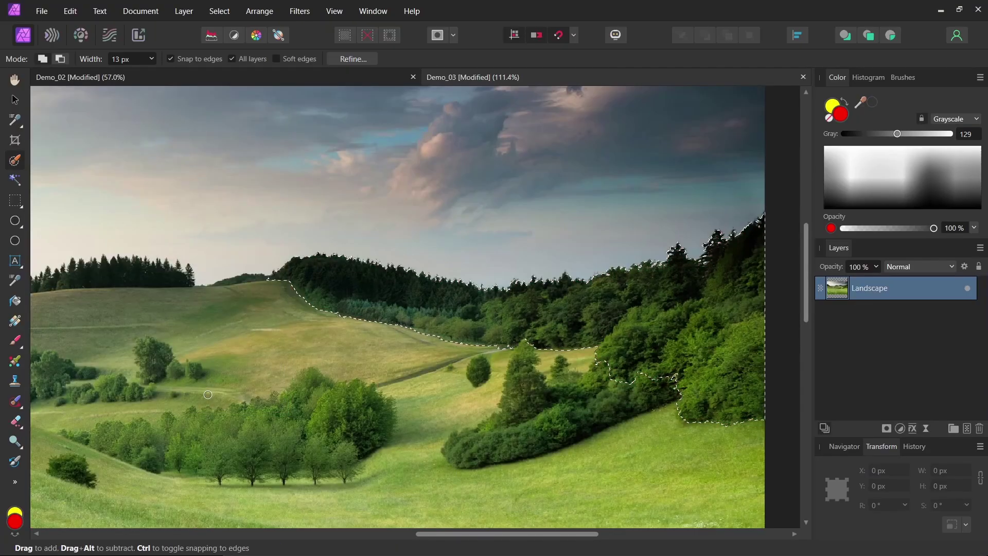
Step: Add a new pixel layer and paint yellow through the refined selection along the treetop edge
left_click(967, 429)
scroll(663, 255, "up", 5)
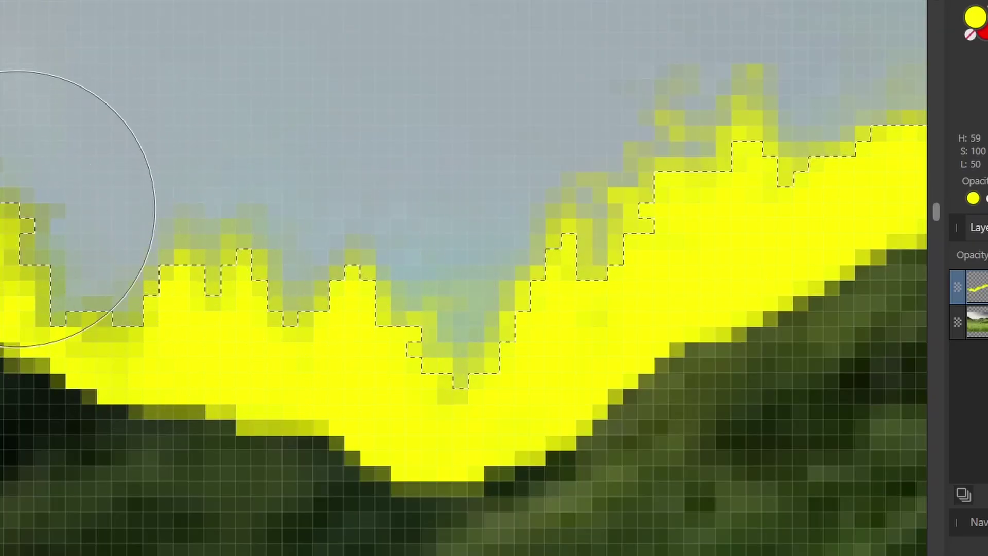
scroll(234, 262, "down", 2)
left_click_drag(331, 220, 187, 293)
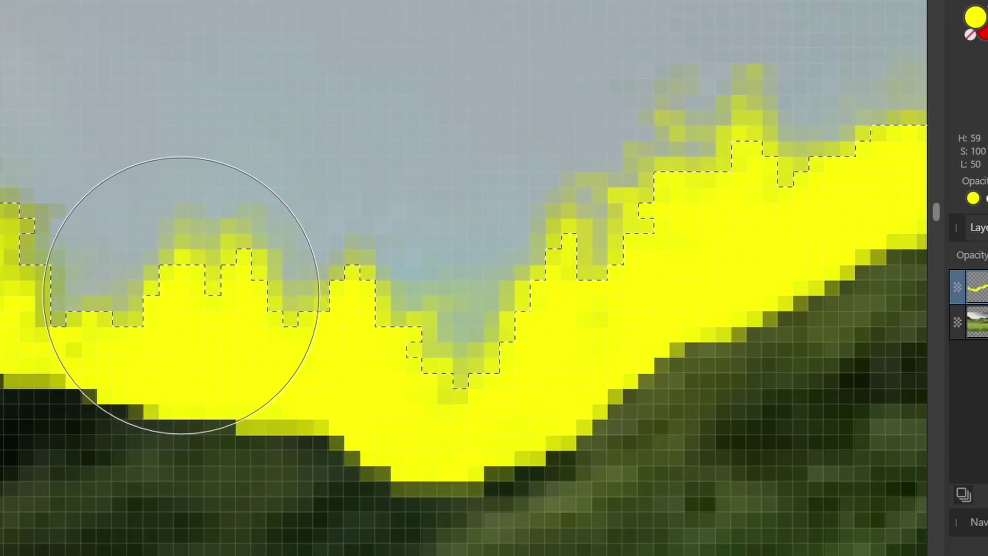
scroll(452, 220, "up", 2)
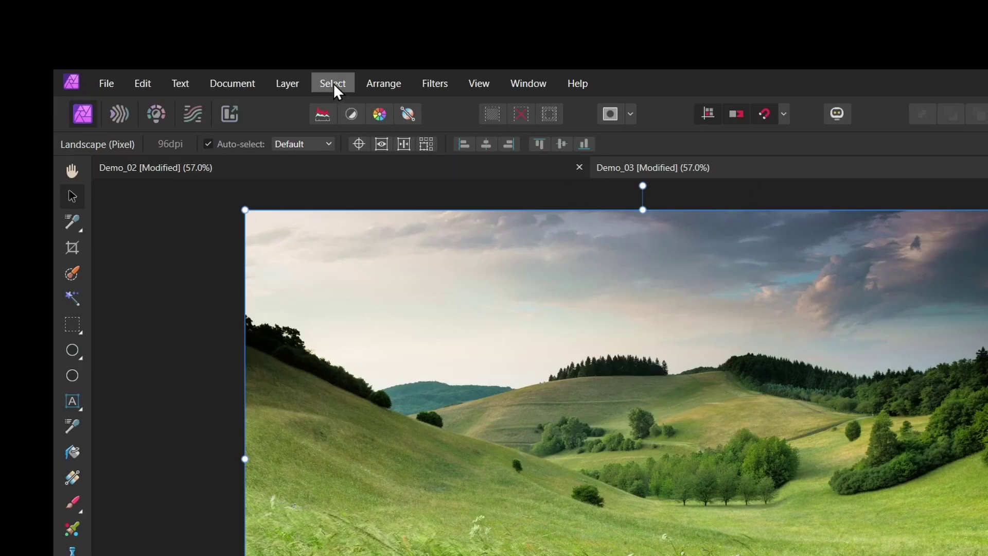
Step: Create a selection from the Landscape layer's intensity and brush through it across the dark clouds
left_click(220, 11)
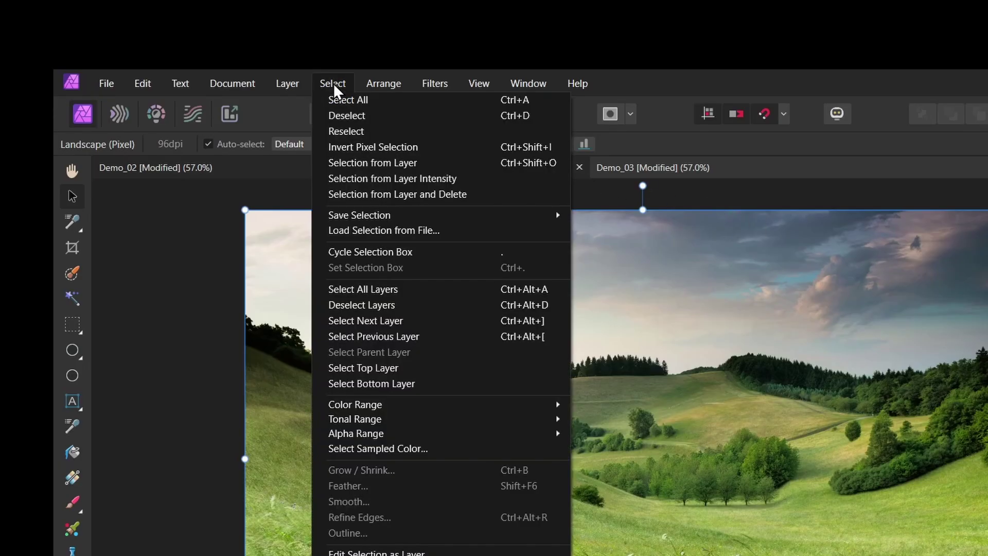
left_click(415, 179)
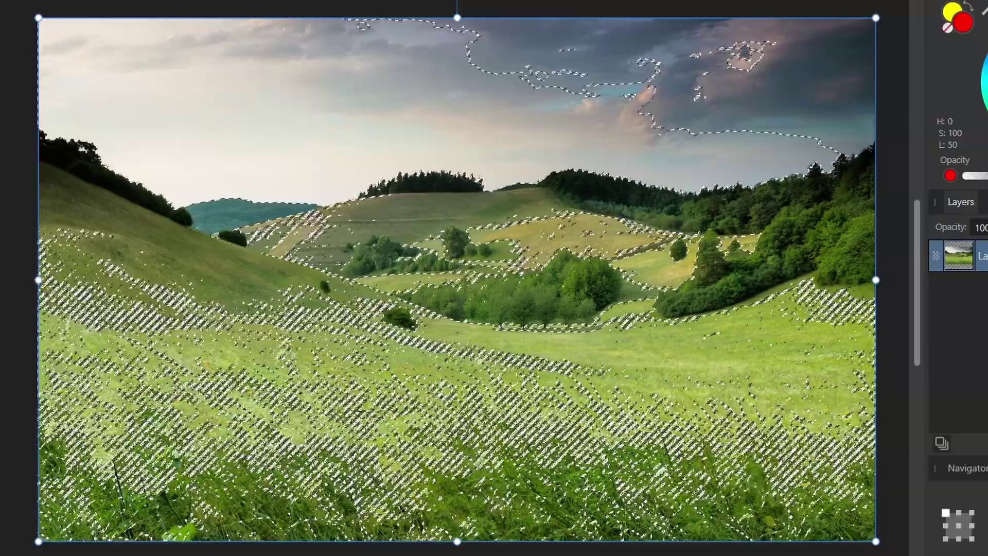
mouse_move(762, 81)
left_mouse_down()
mouse_move(528, 203)
mouse_move(712, 106)
mouse_move(646, 120)
mouse_move(458, 215)
mouse_move(678, 97)
mouse_move(549, 141)
mouse_move(602, 93)
mouse_move(437, 173)
mouse_move(641, 48)
mouse_move(513, 125)
mouse_move(381, 182)
mouse_move(496, 26)
left_mouse_up()
Step: Select the dark trees by sampled colour at 22 % and paint blue through the selection along the treetops
left_click(332, 83)
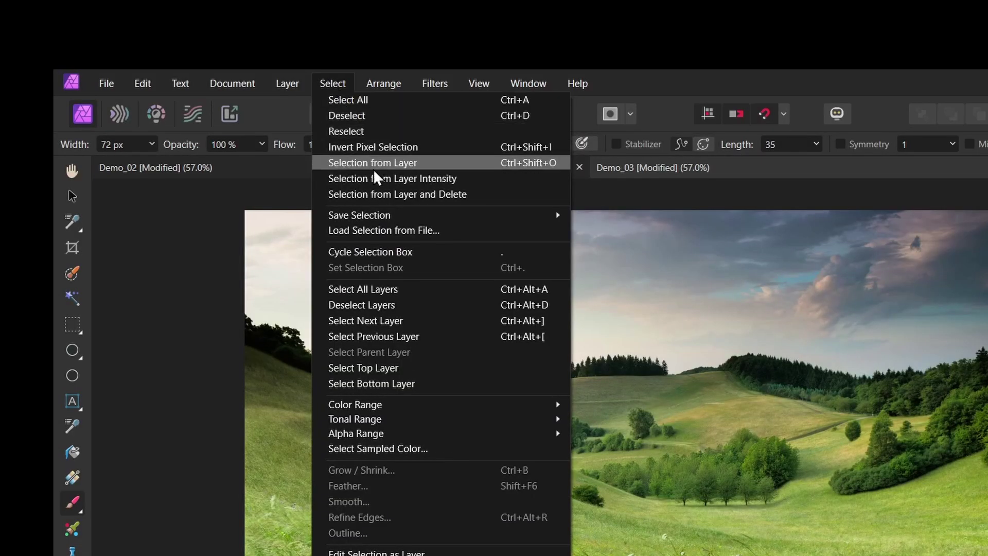
left_click(419, 447)
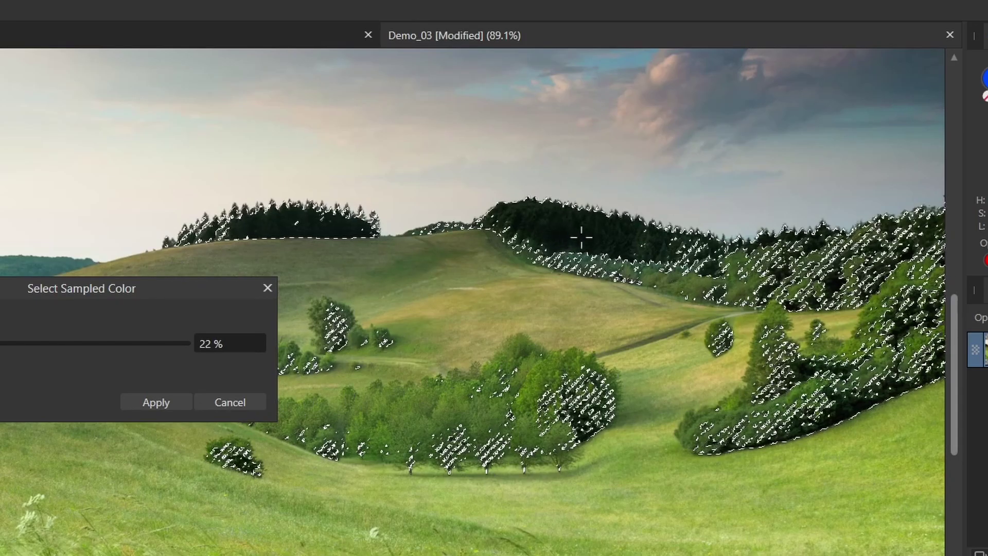
scroll(617, 210, "up", 5)
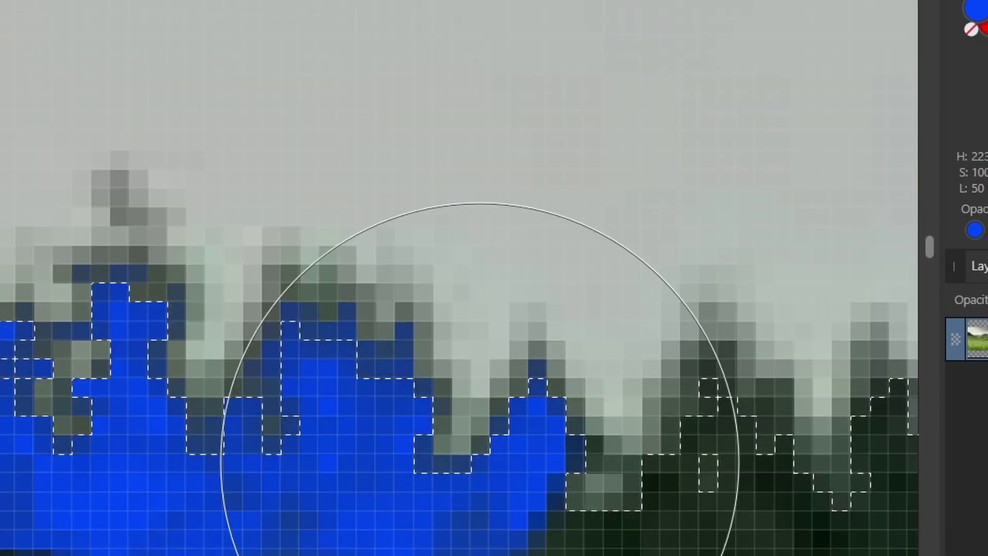
mouse_move(479, 464)
left_mouse_down()
mouse_move(504, 391)
mouse_move(558, 383)
mouse_move(92, 336)
mouse_move(527, 400)
left_mouse_up()
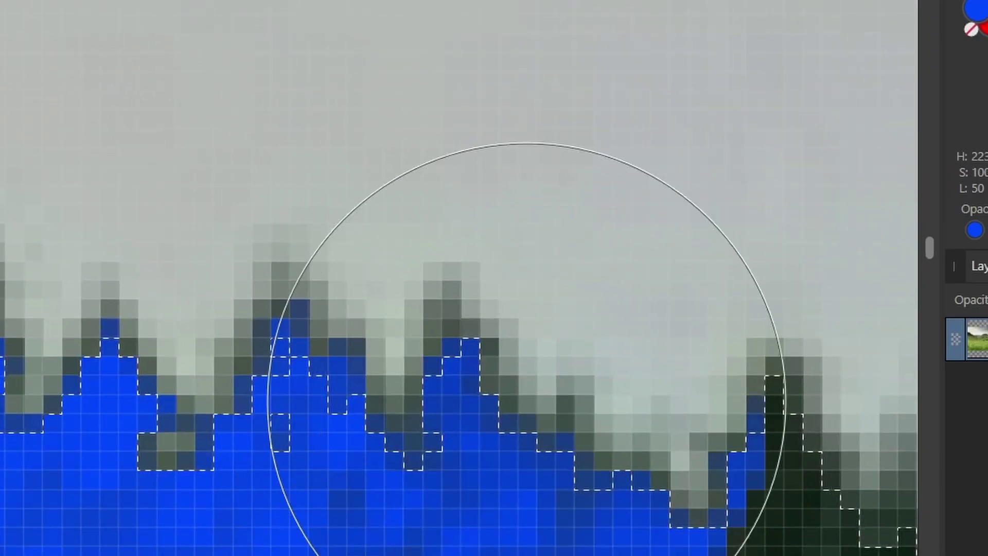